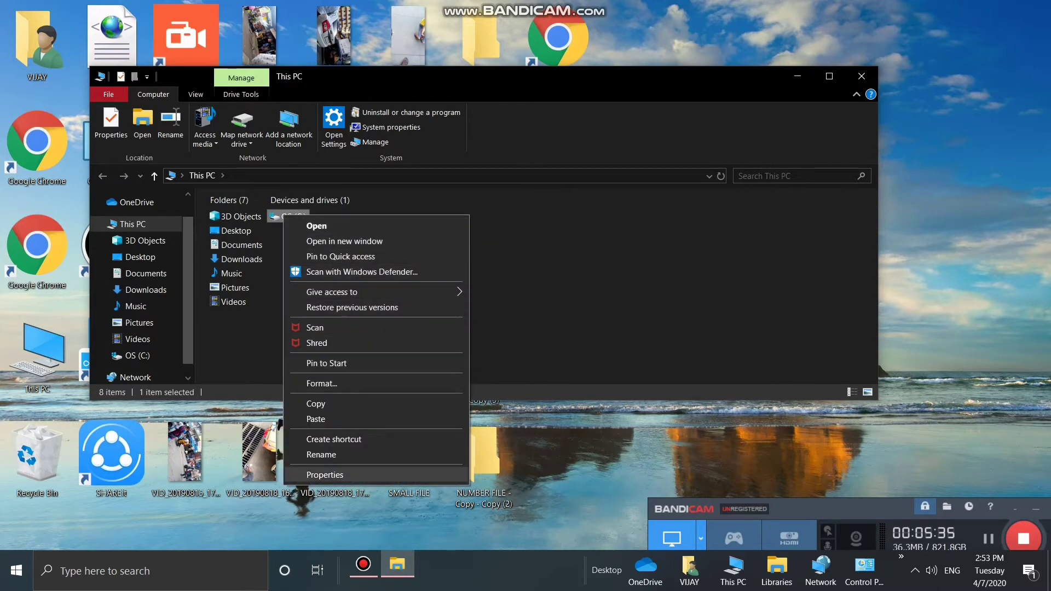
- Open Disk Cleanup for the OS (C:) drive from its properties, then close the properties window
click(325, 475)
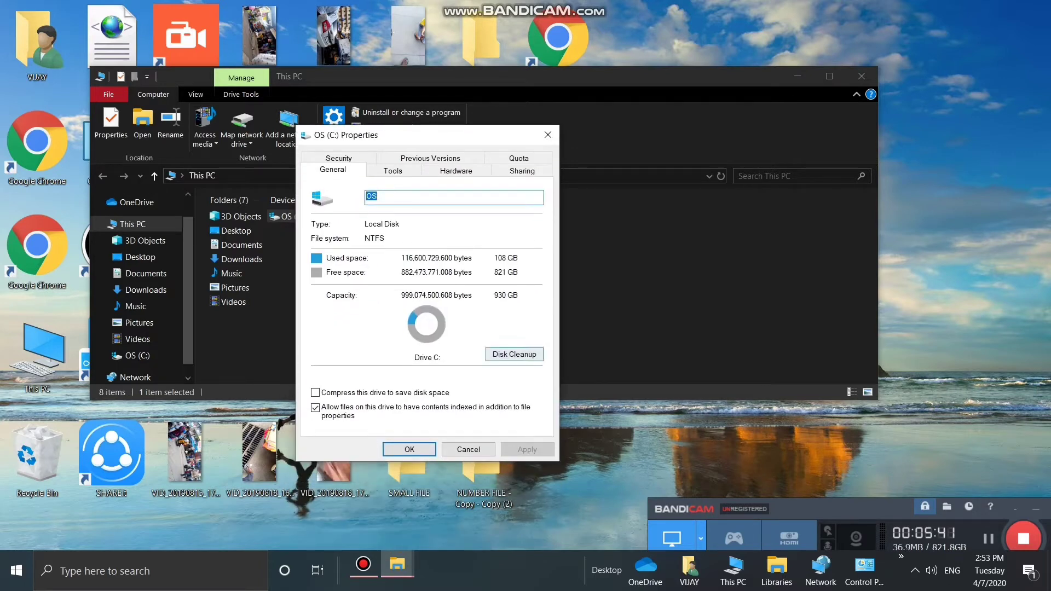
click(514, 354)
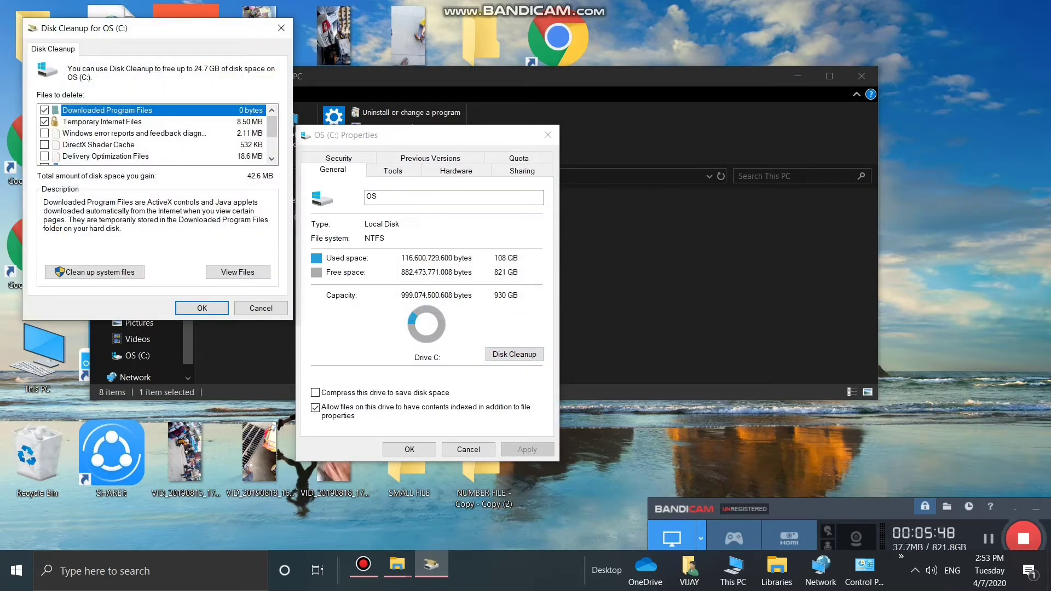
drag(153, 28, 513, 111)
click(548, 135)
- Mark DirectX Shader Cache, Windows error reports, Delivery Optimization Files and Recycle Bin for deletion
click(399, 228)
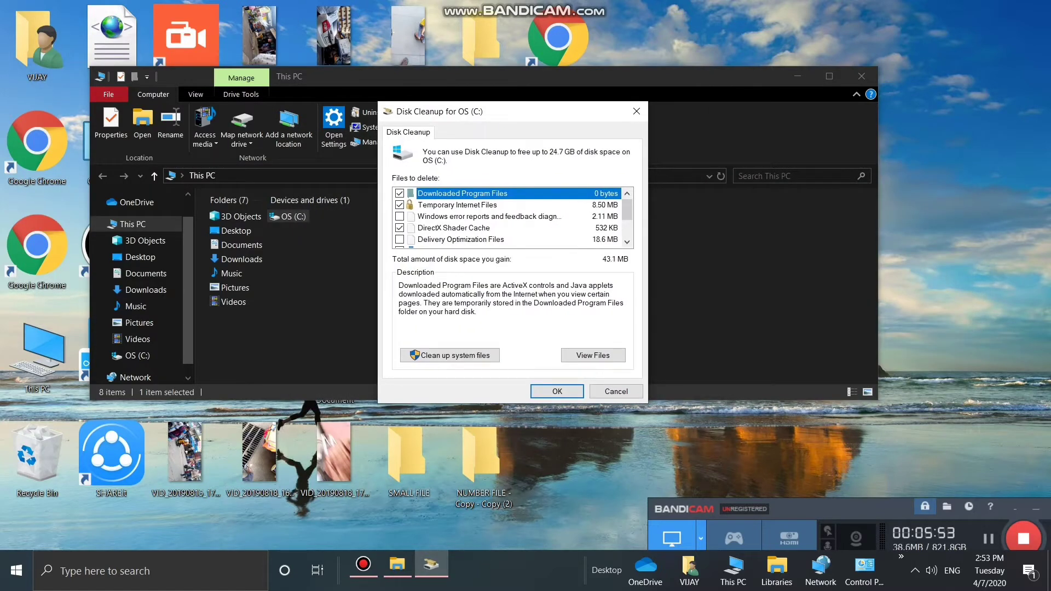
click(399, 216)
click(400, 239)
scroll(509, 216, down, 2)
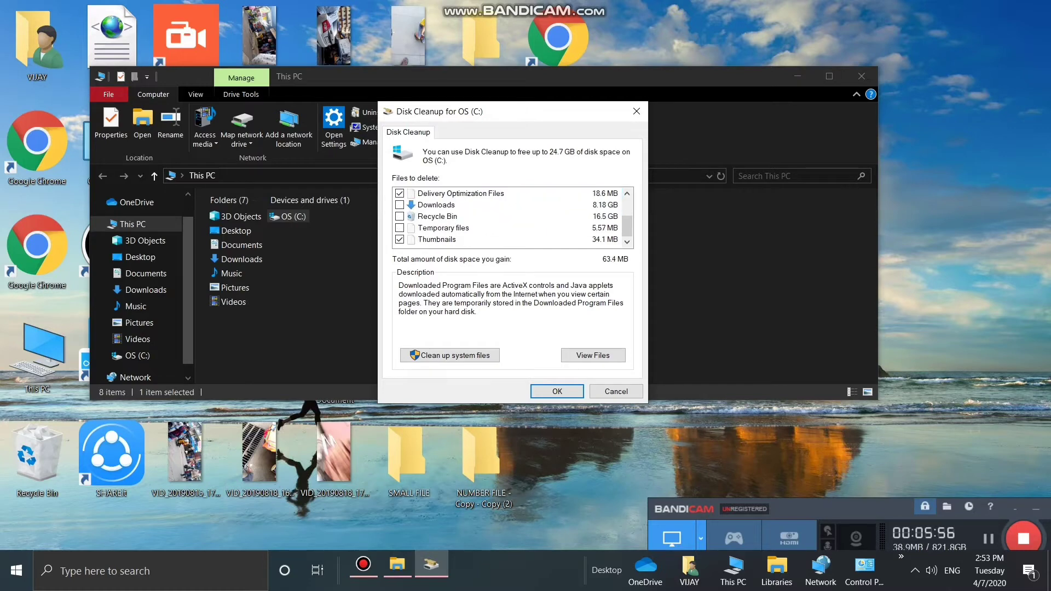
click(400, 216)
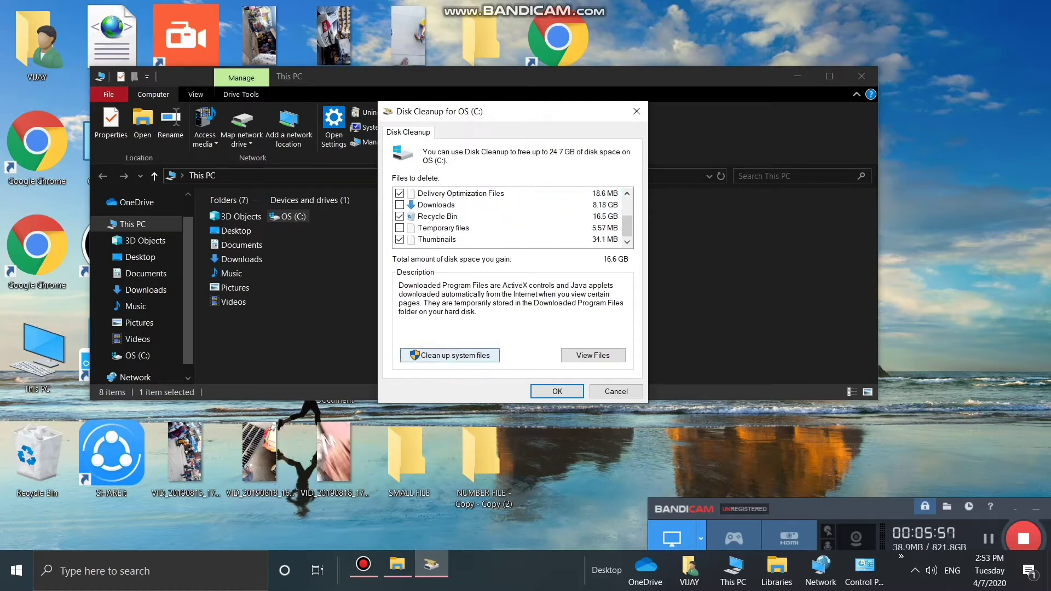
- Switch to cleaning up system files and mark Windows Defender Antivirus and Windows upgrade log files for deletion
click(450, 355)
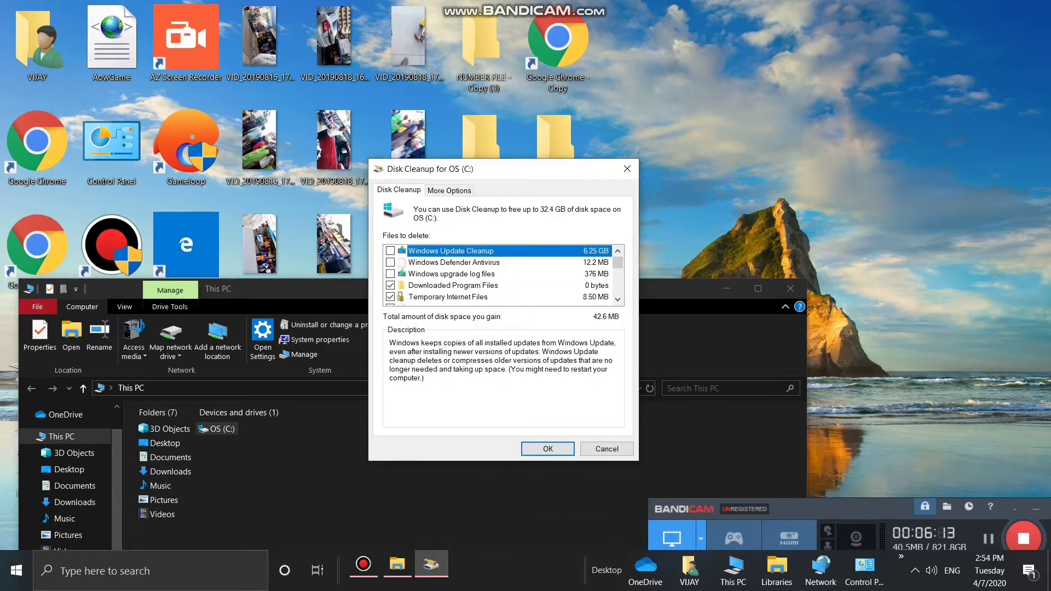
key(Down)
key(space)
key(Down)
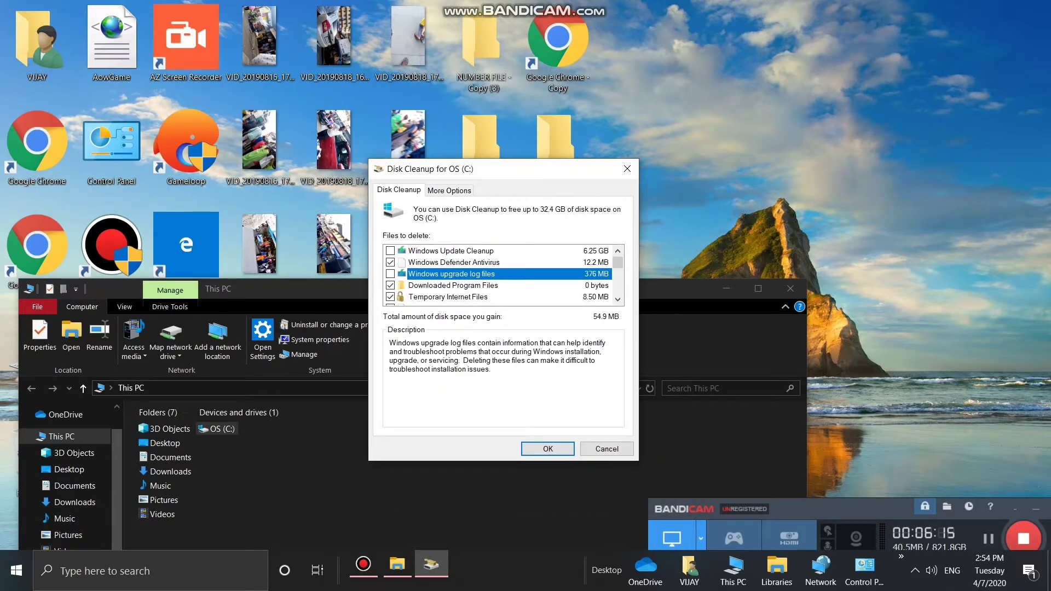
key(space)
- Request the cleanup of the marked files, cancel the permanent deletion, and close Disk Cleanup and the This PC window
key(Return)
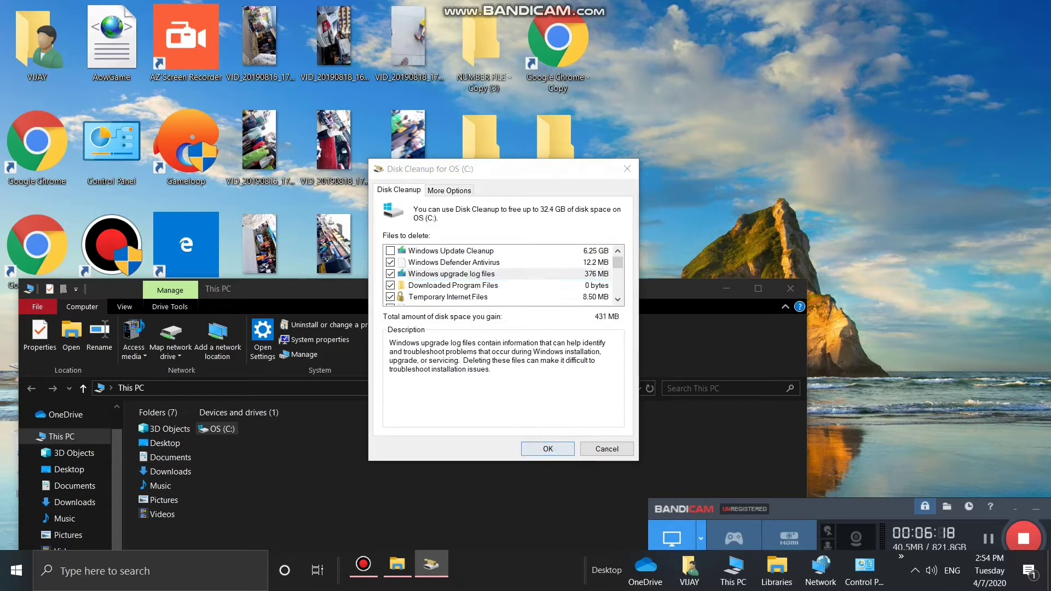
drag(493, 209, 374, 266)
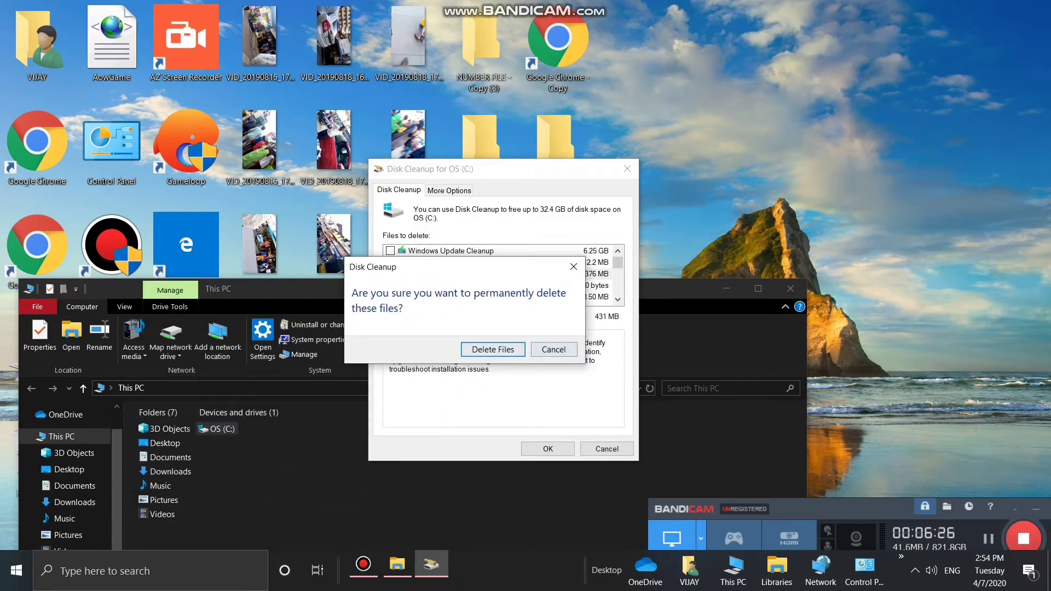
click(554, 350)
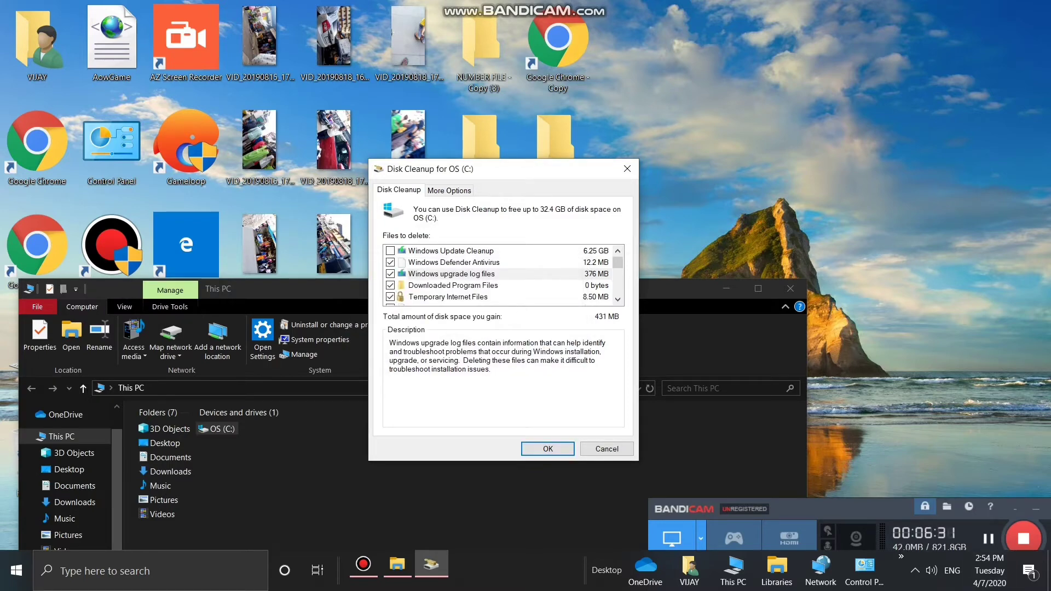
key(alt+F4)
key(alt+F4)
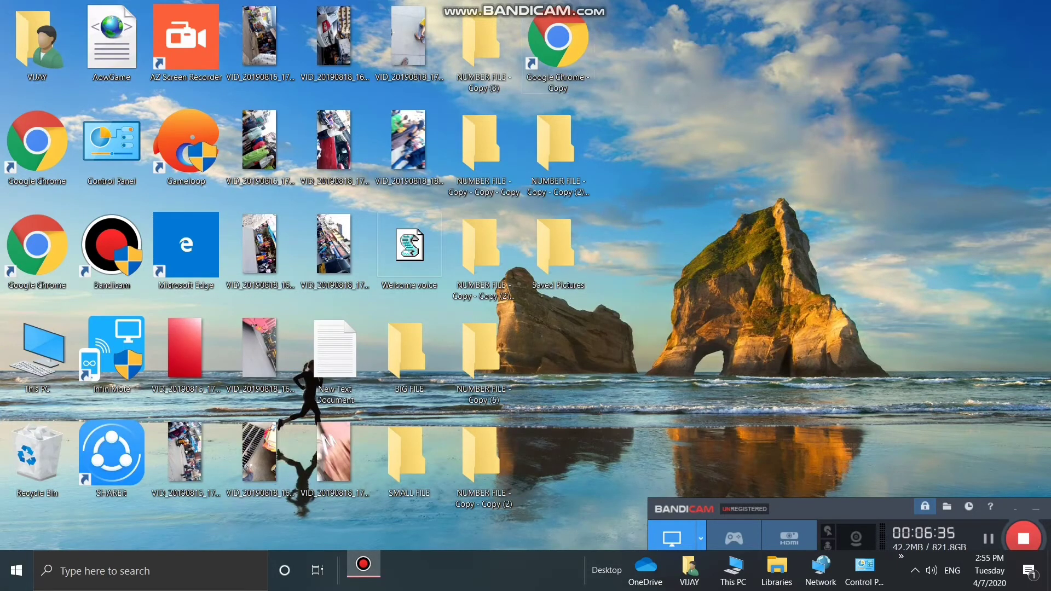
drag(673, 51, 1024, 323)
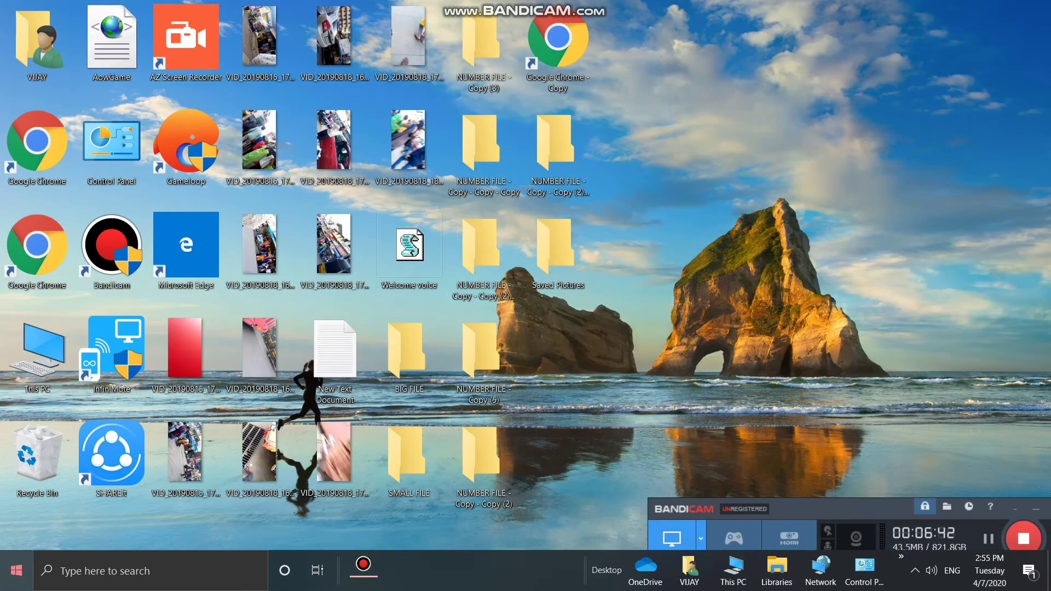
- Open the desktop background page in the Windows personalization settings
click(16, 571)
click(17, 501)
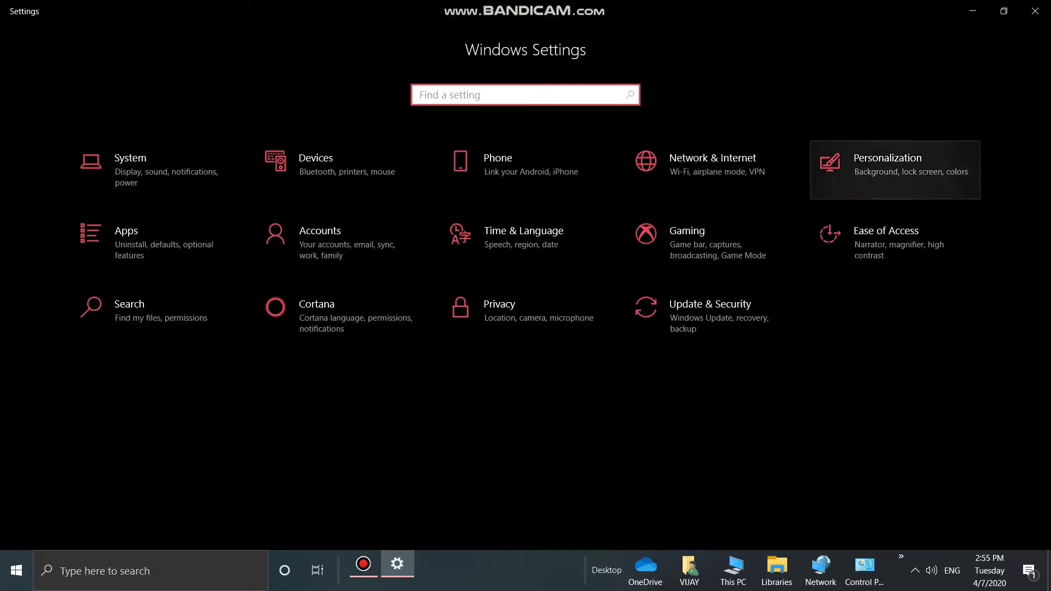
click(887, 164)
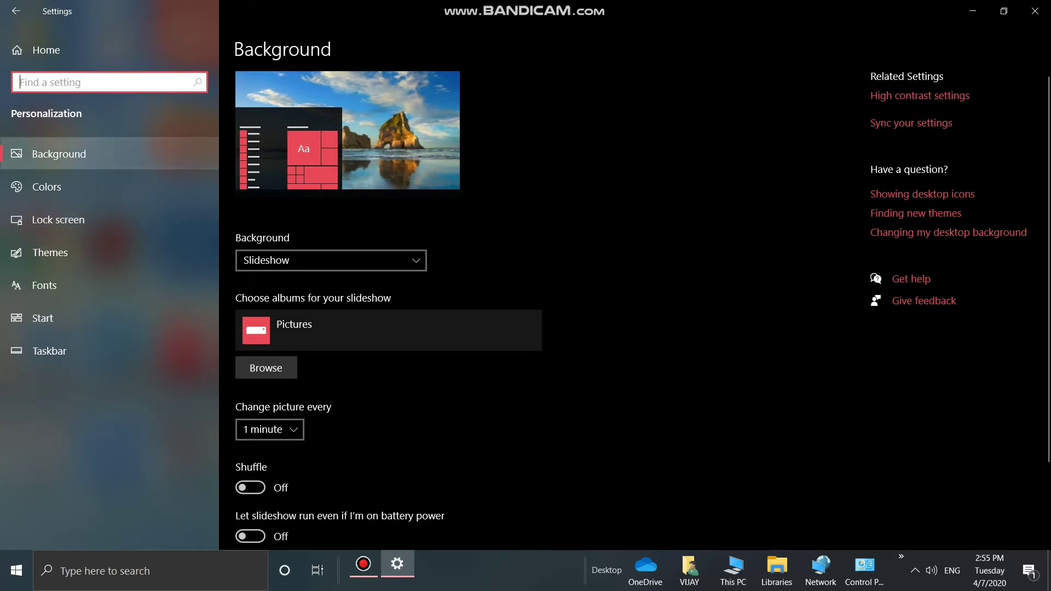
click(93, 154)
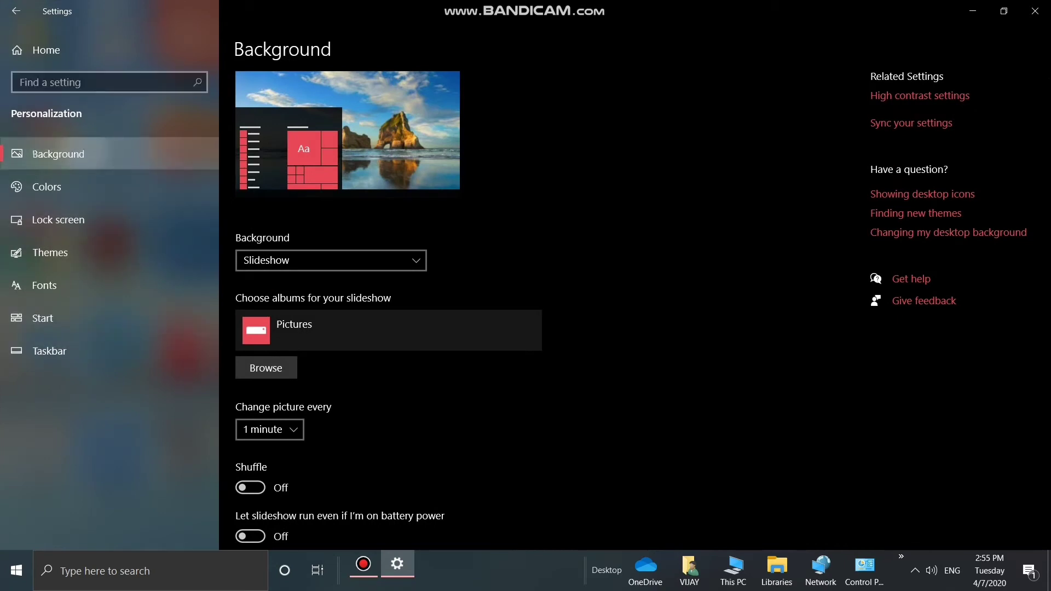
- Try the Solid color background, then switch to Picture with the underwater swimmer image and close Settings
click(328, 260)
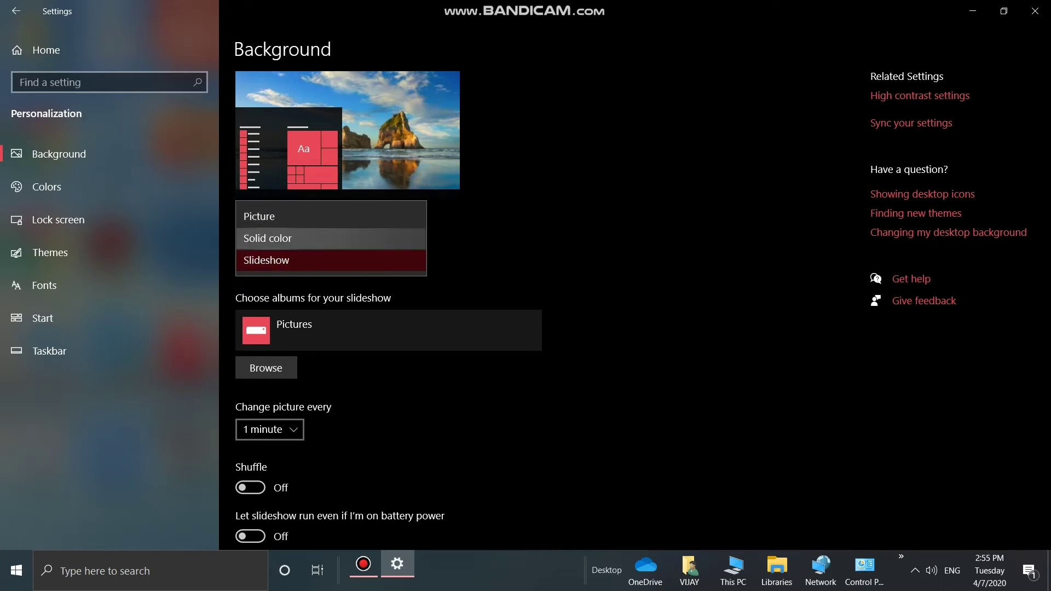
click(267, 238)
click(296, 260)
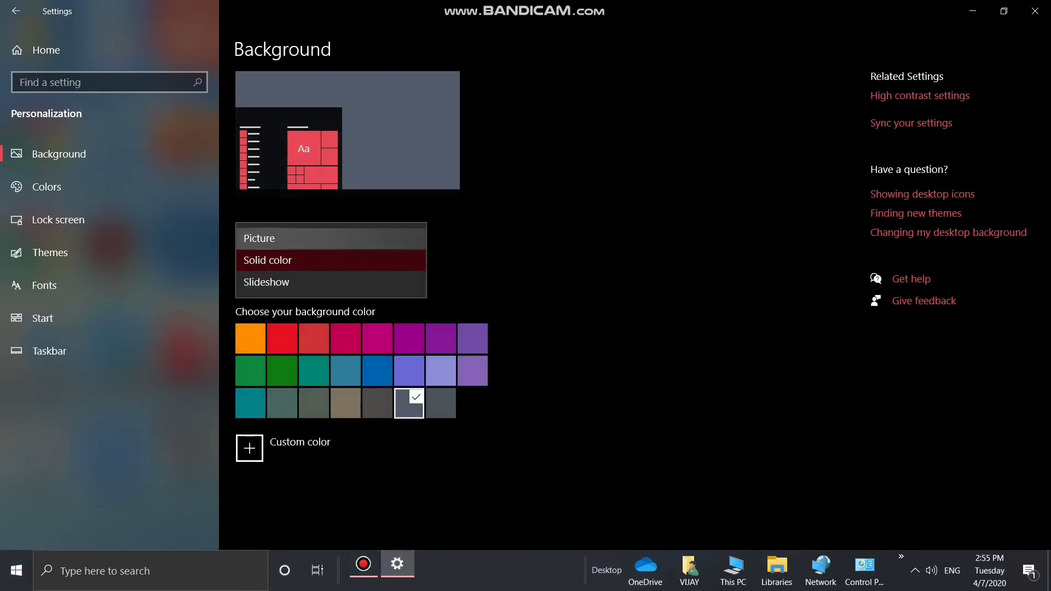
click(274, 239)
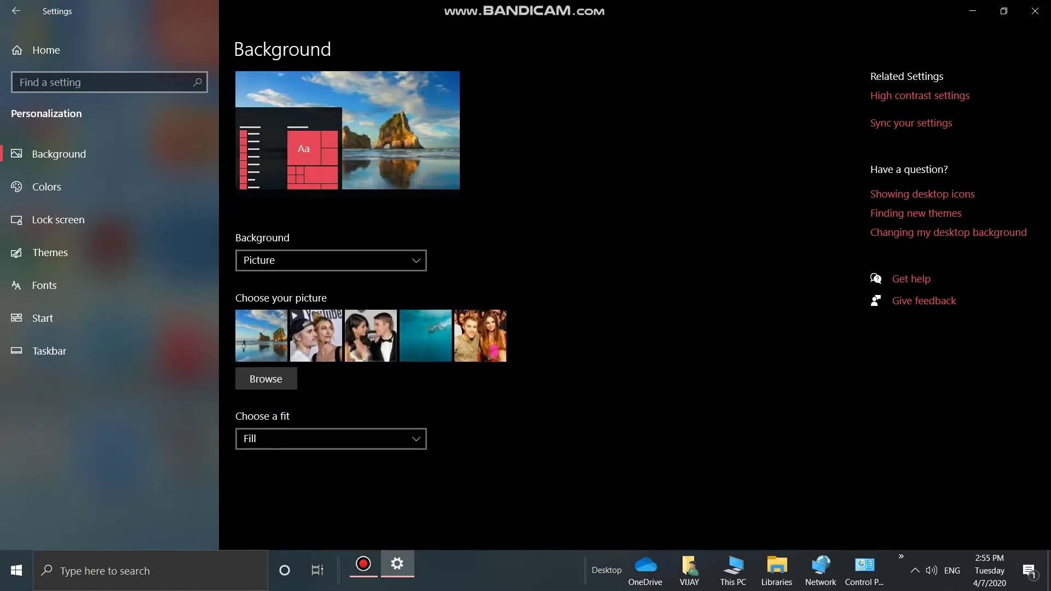
click(425, 335)
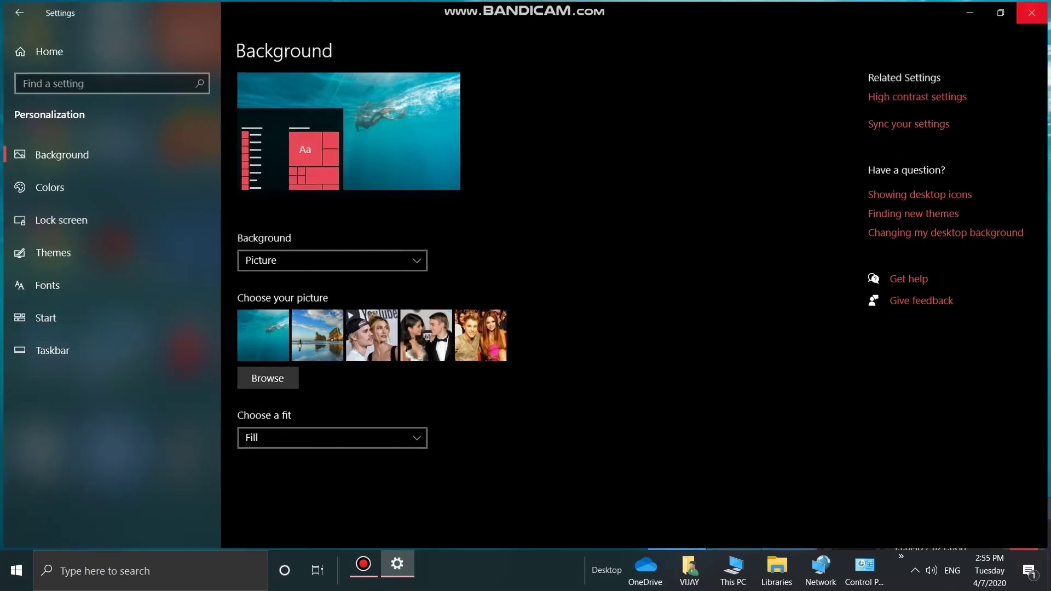
click(1034, 11)
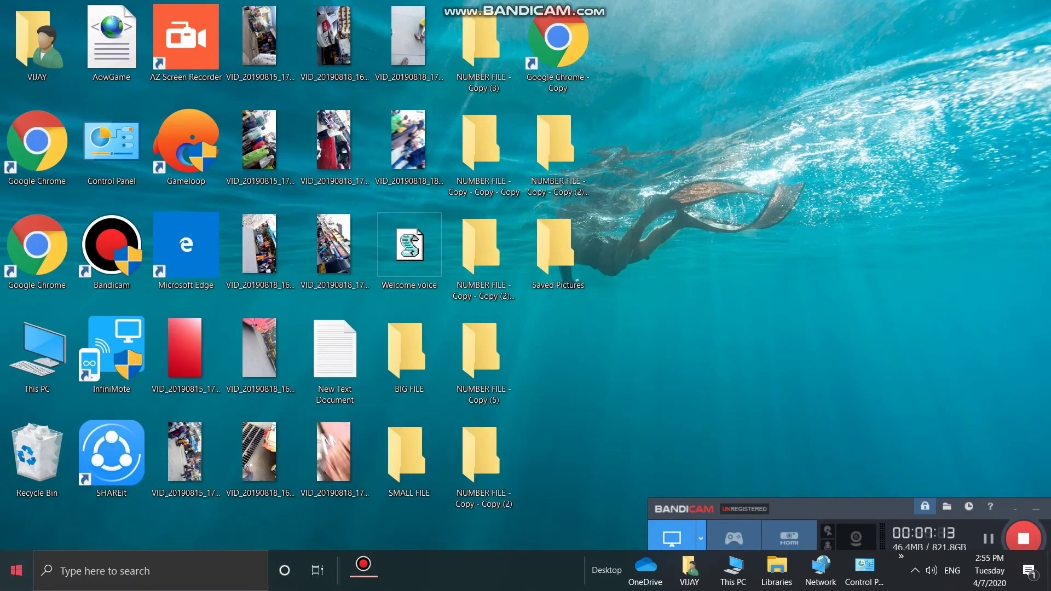
- Reopen Windows Settings at the personalization background page
click(16, 570)
click(17, 500)
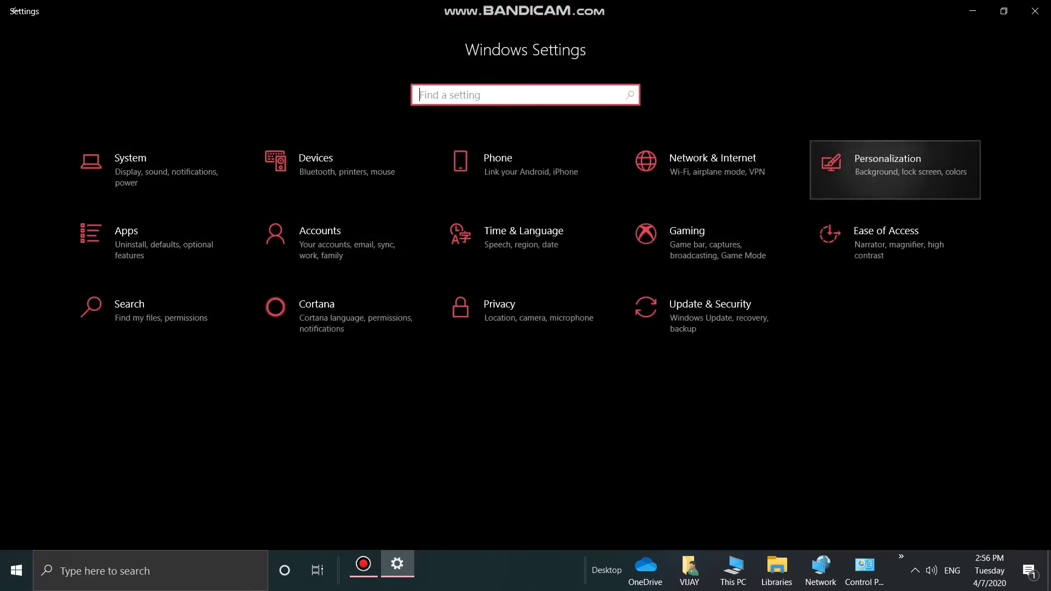
click(888, 164)
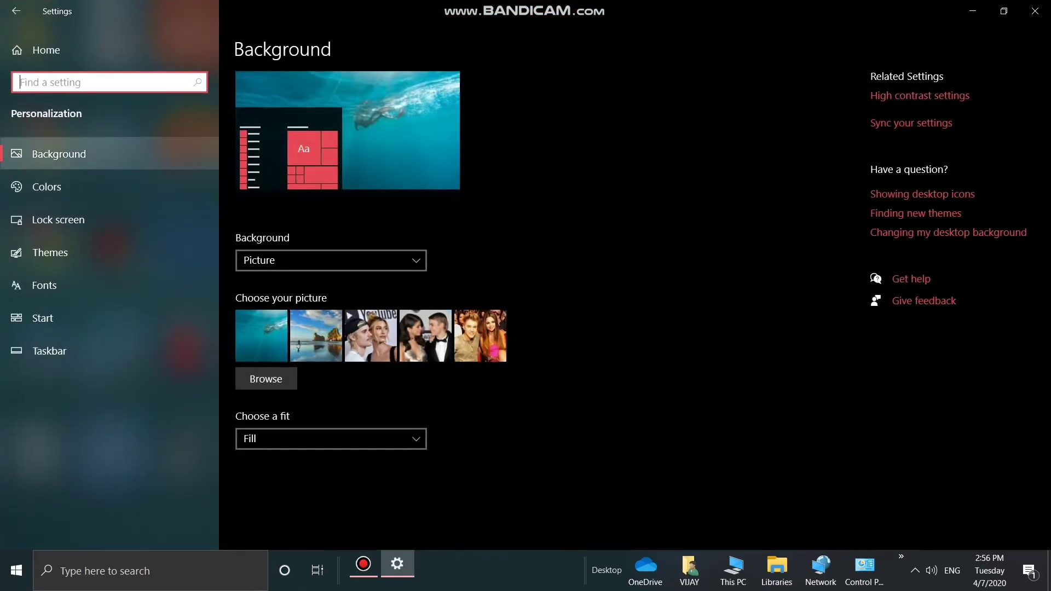
click(60, 154)
- Set the desktop background to a solid blue color and show the desktop to preview it
click(327, 260)
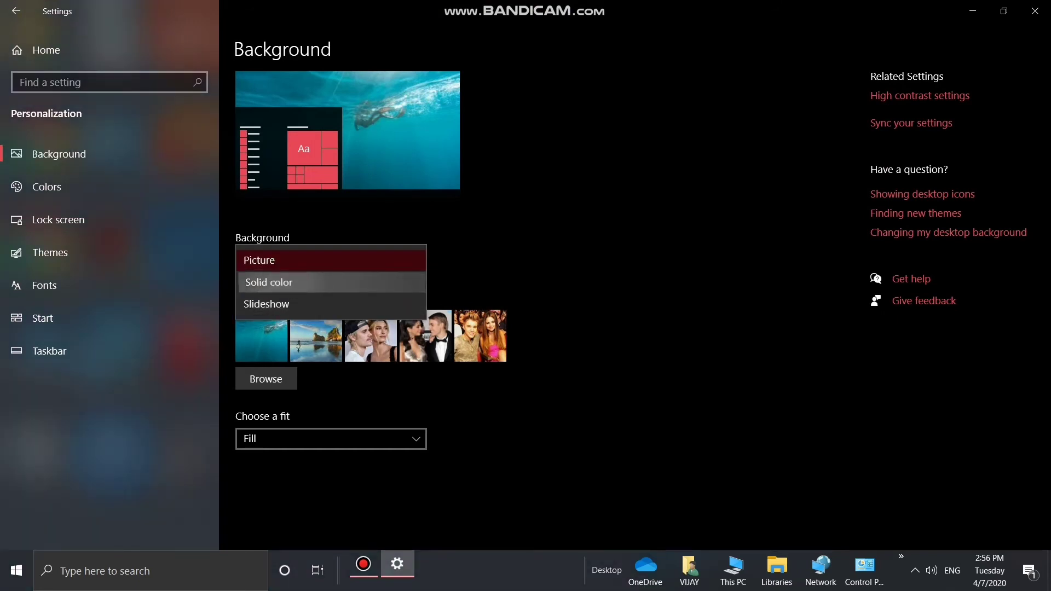
click(268, 282)
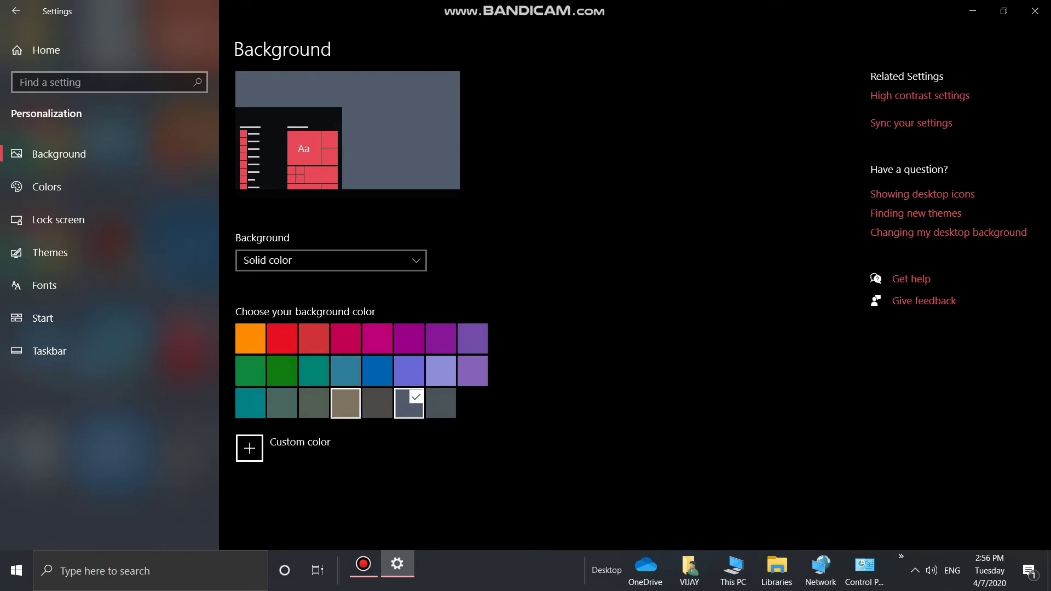
click(377, 371)
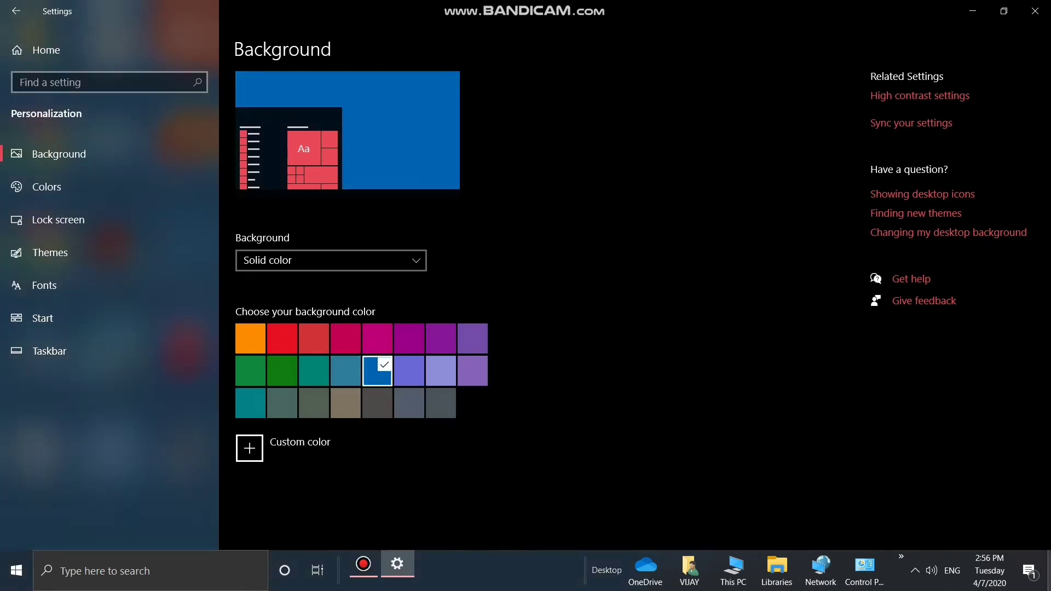
click(1050, 570)
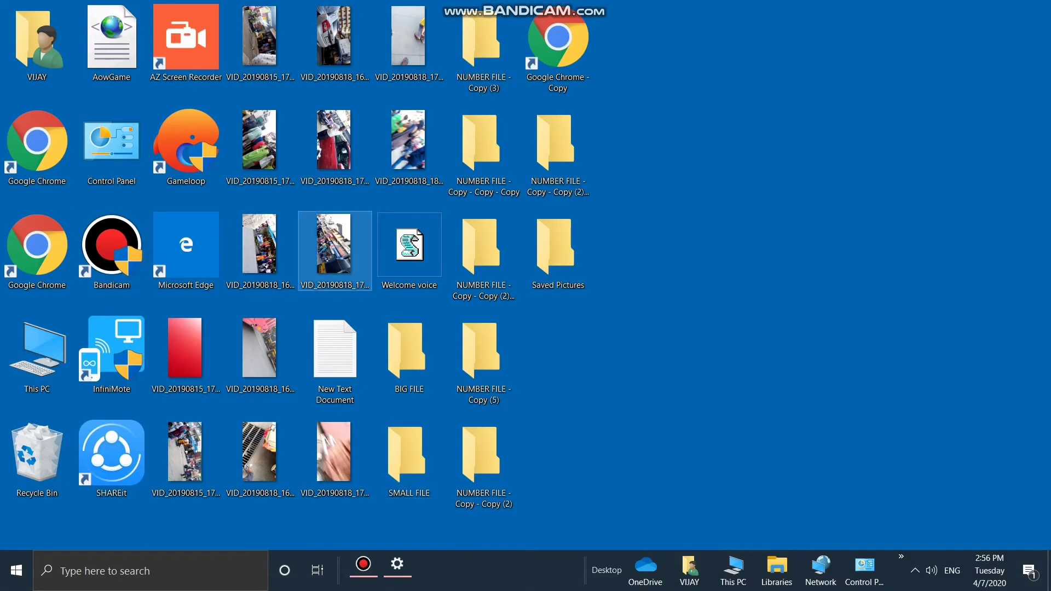
- Return to Settings, change the solid background color to grayish brown, and preview it on the desktop
click(397, 565)
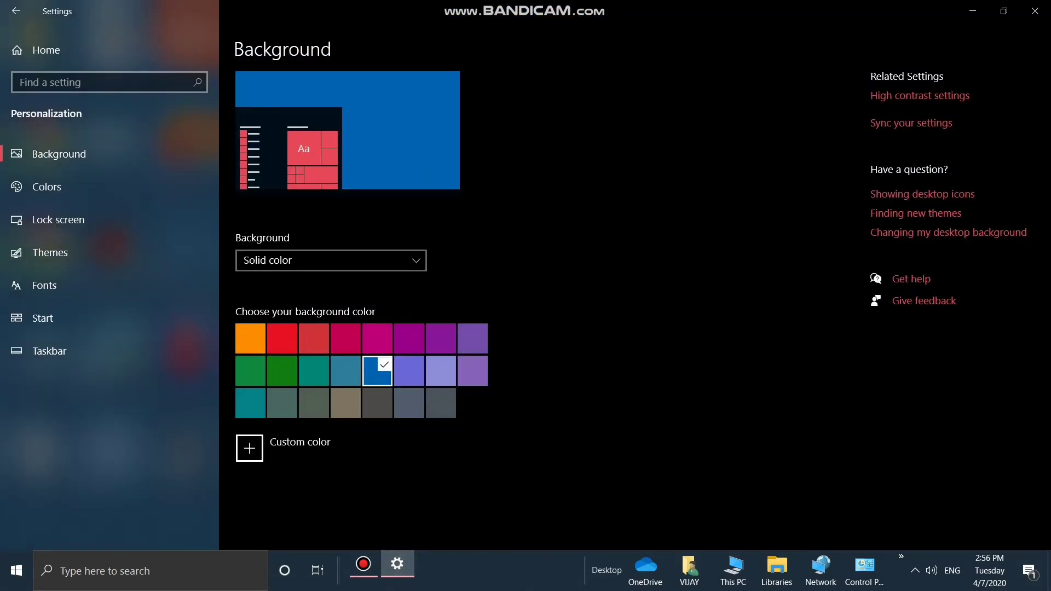
click(346, 403)
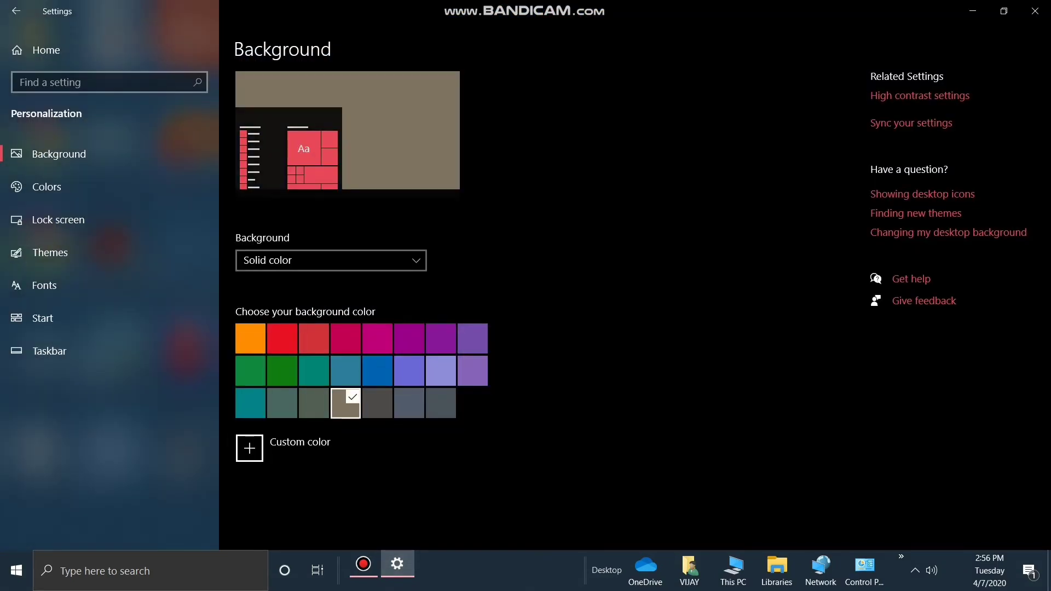
click(398, 565)
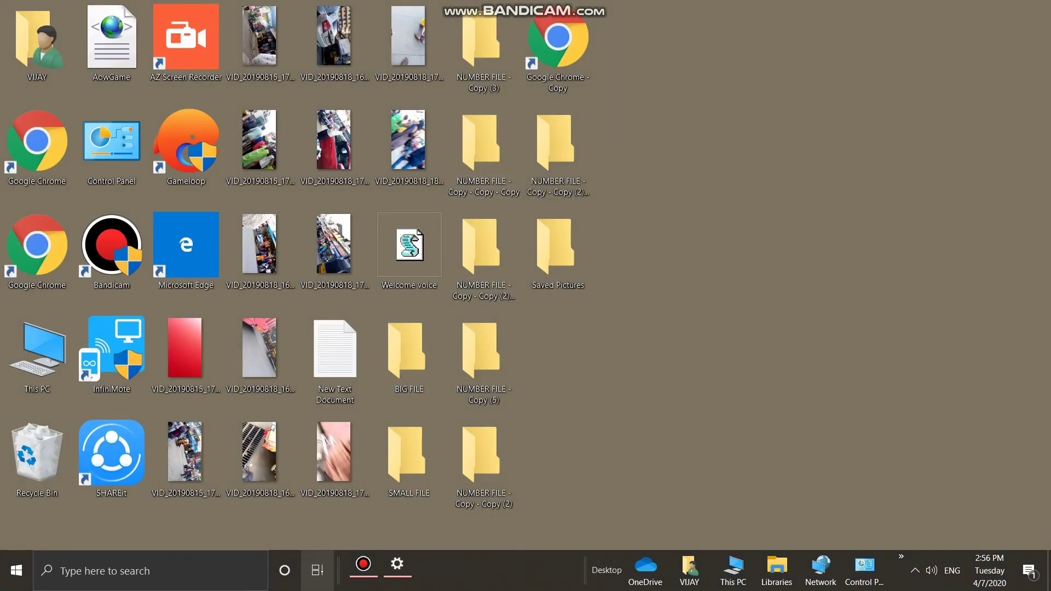
- Set the desktop background to Slideshow, check the available picture change intervals, and close Settings
click(398, 565)
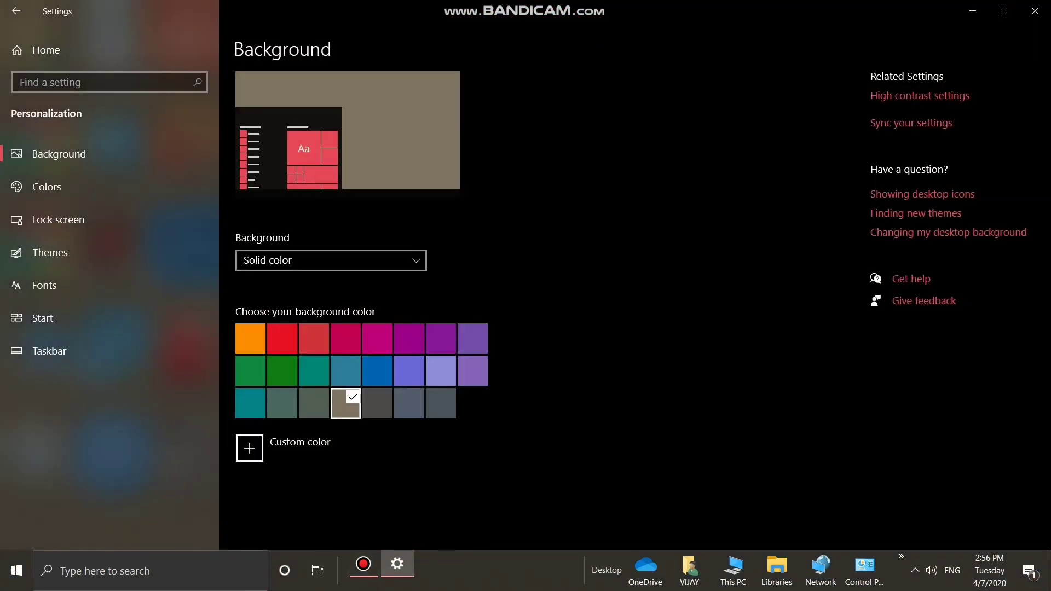
click(331, 261)
click(328, 282)
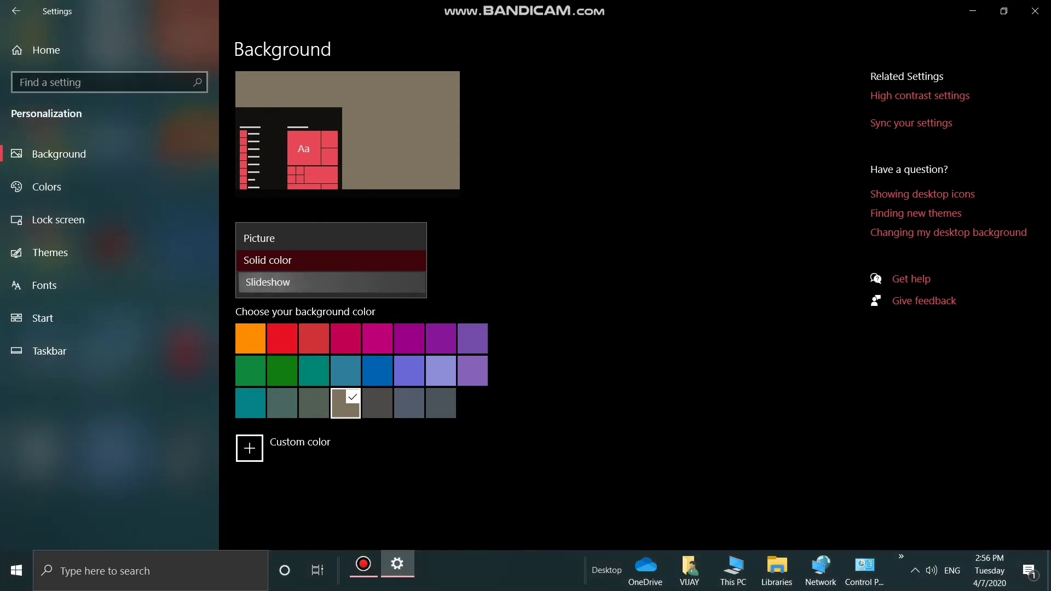
scroll(329, 307, down, 3)
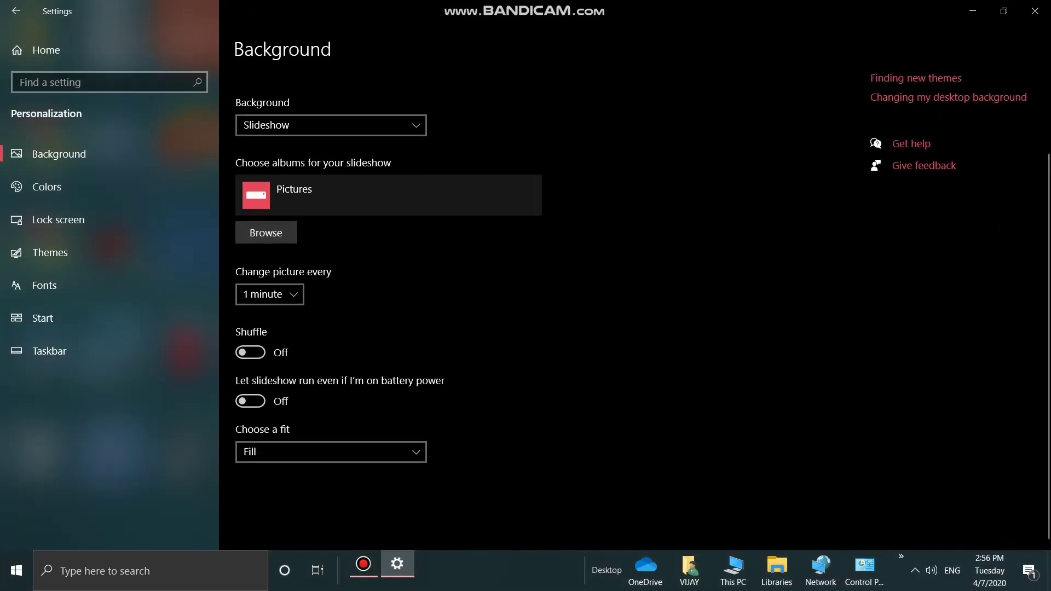
click(270, 320)
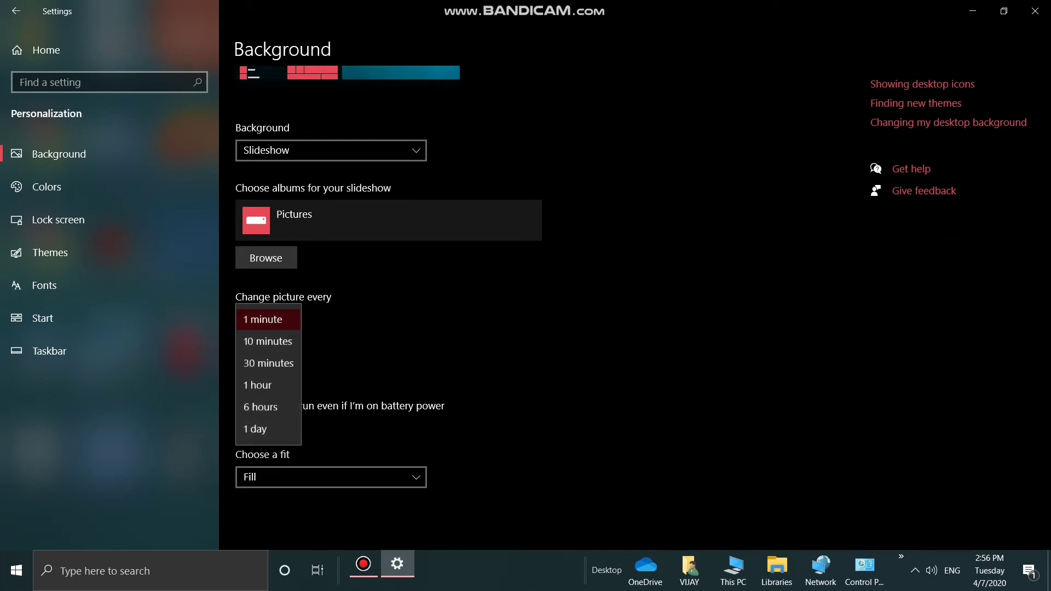
click(547, 340)
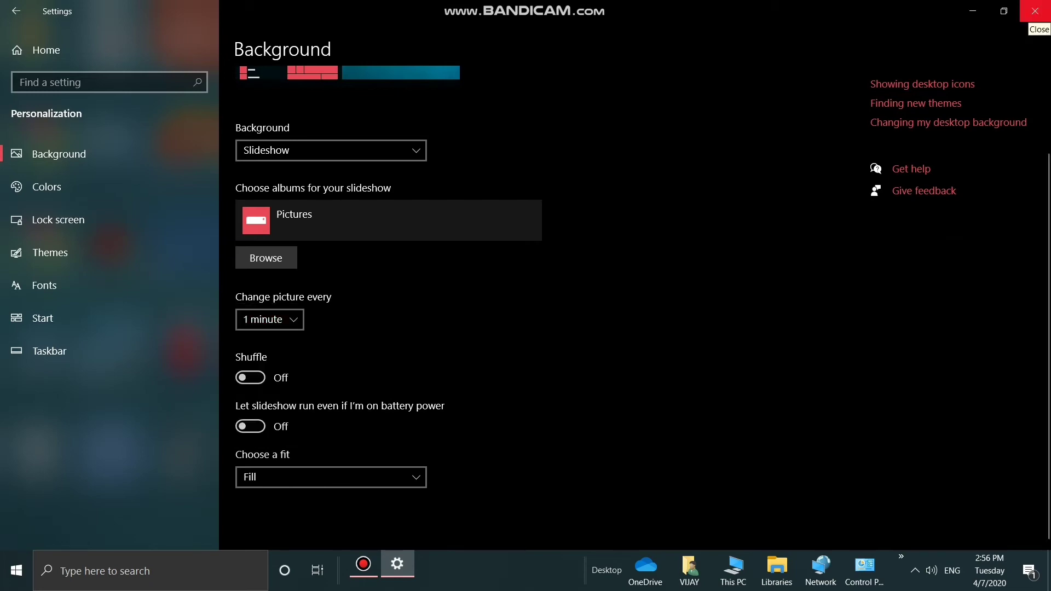
click(1035, 11)
- Refresh the desktop and bring up the Bandicam recorder window
right_click(799, 188)
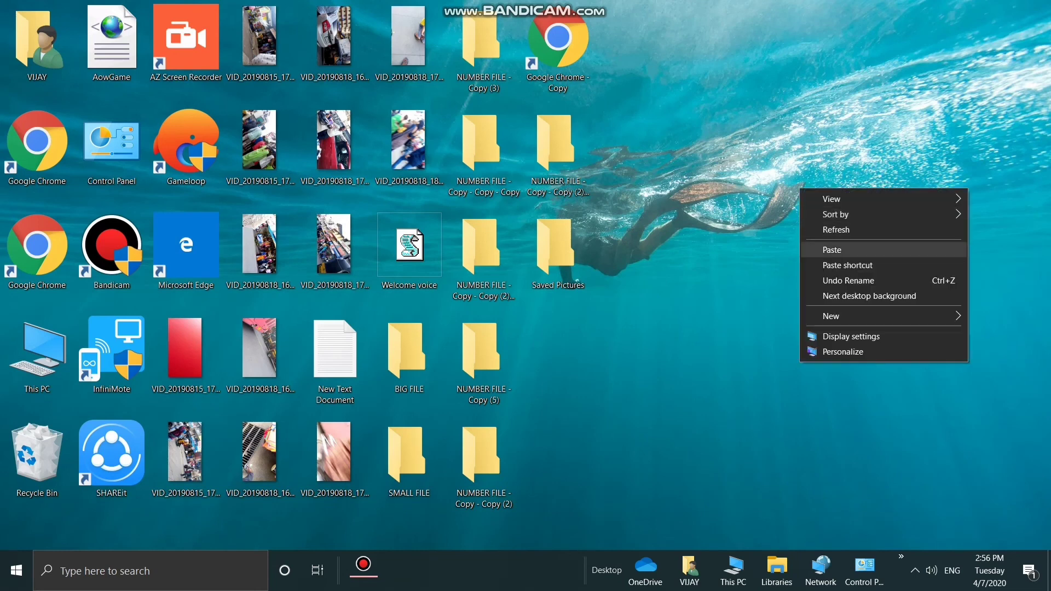
click(832, 228)
click(363, 568)
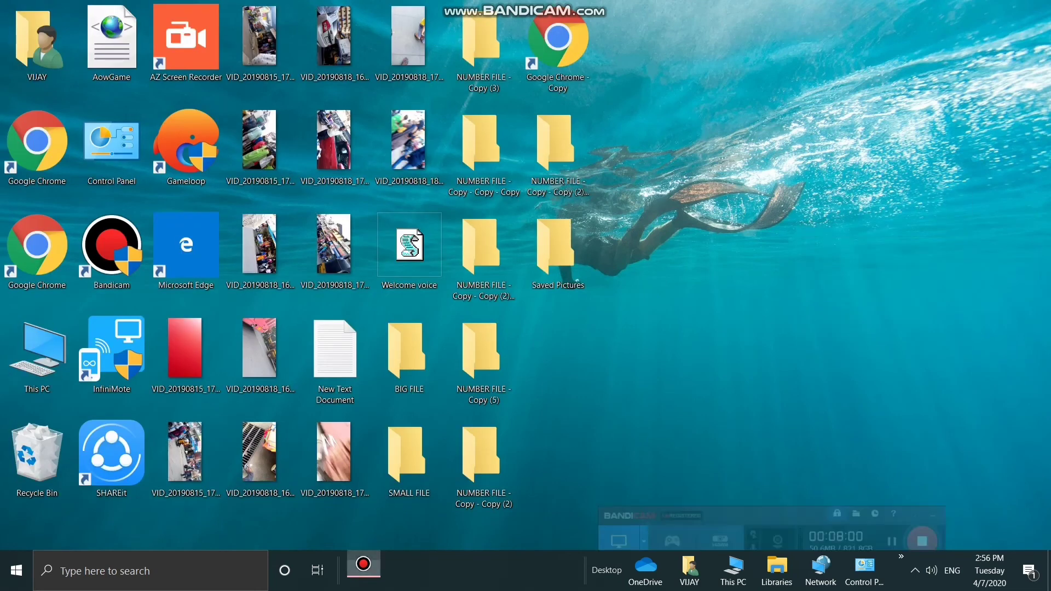